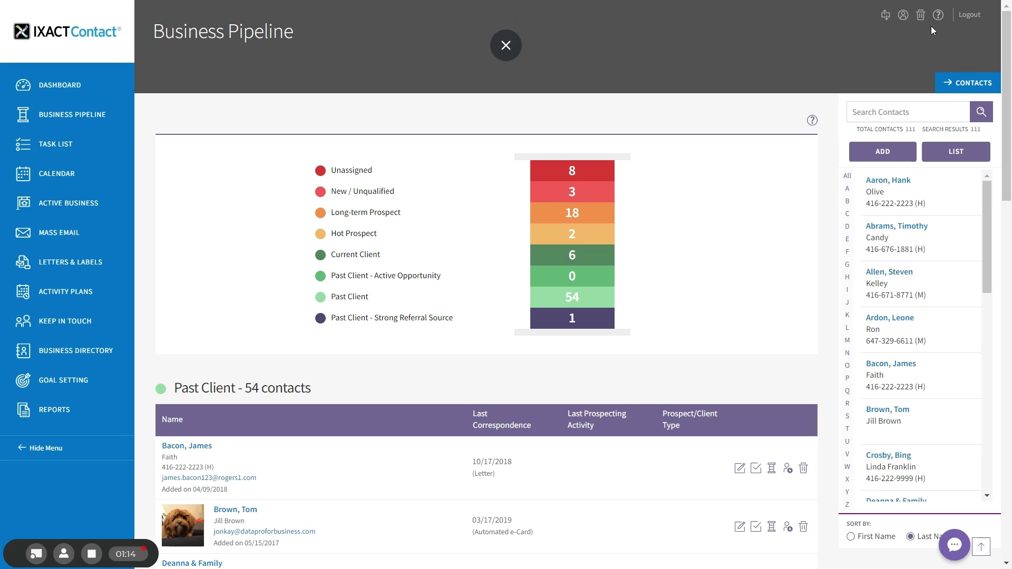
# In the user profile's Texting section, enter your personal mobile number and verify it with the texted code.
pyautogui.click(903, 19)
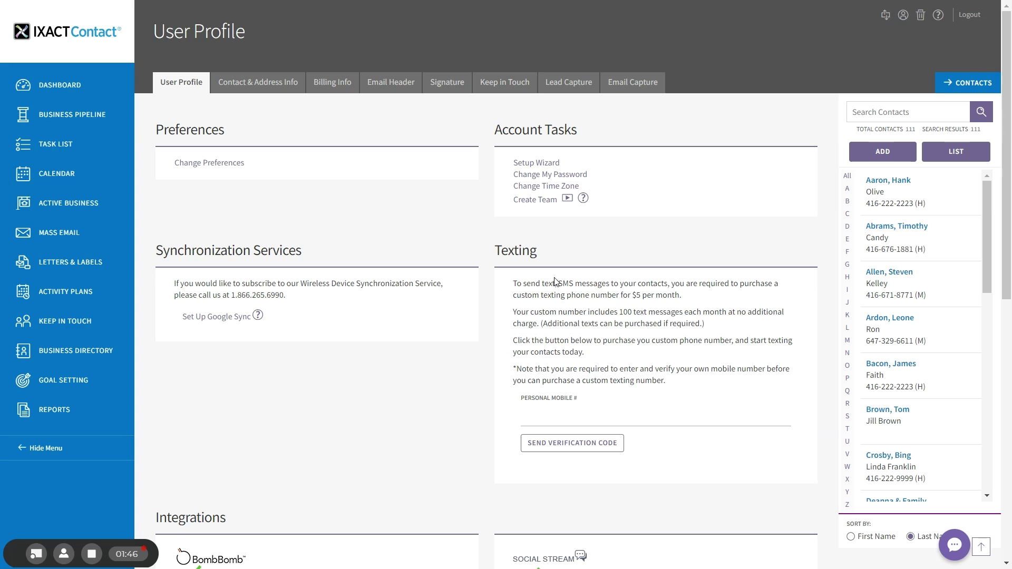
pyautogui.click(678, 404)
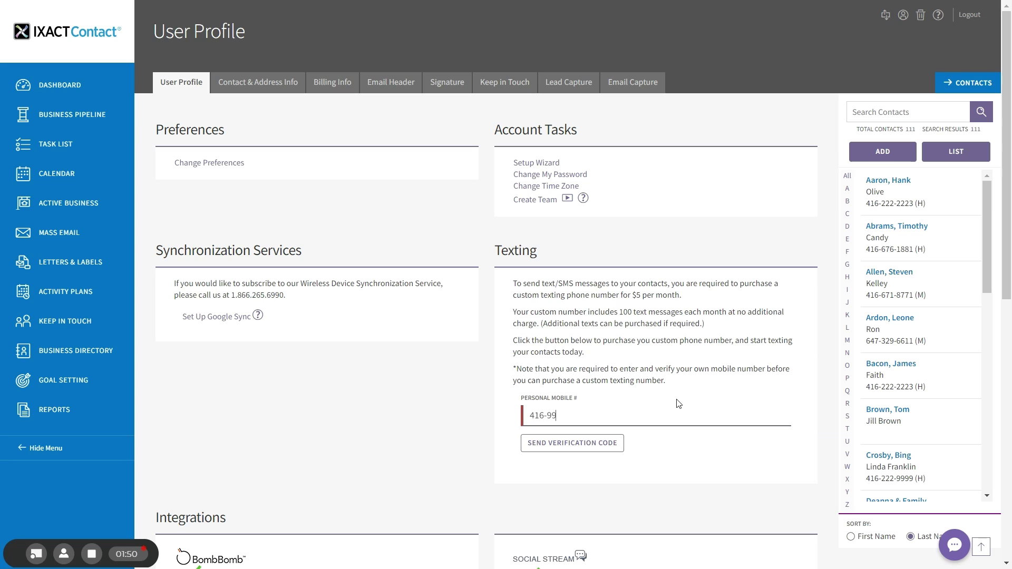
pyautogui.press('Tab')
pyautogui.click(560, 446)
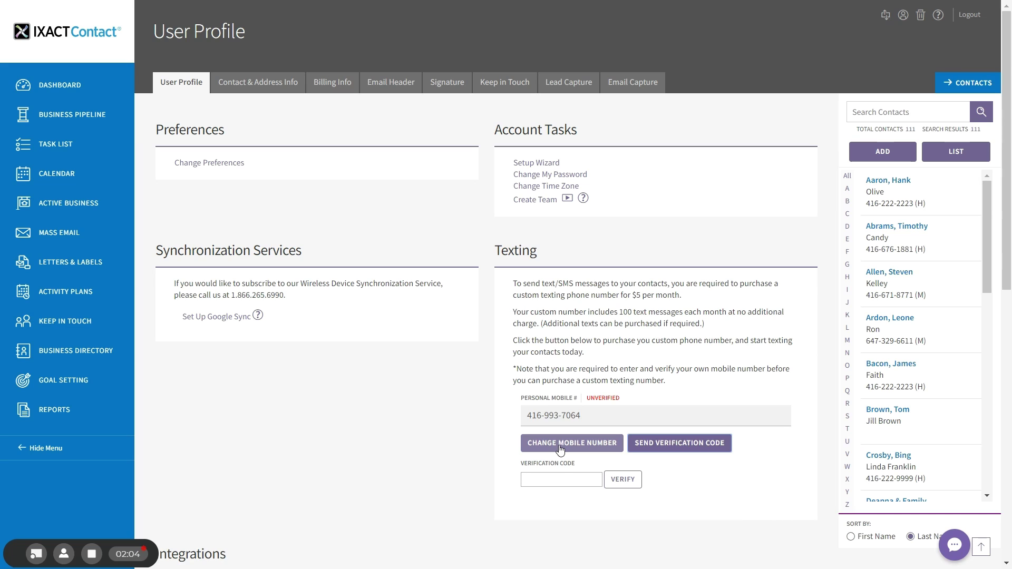
pyautogui.click(557, 479)
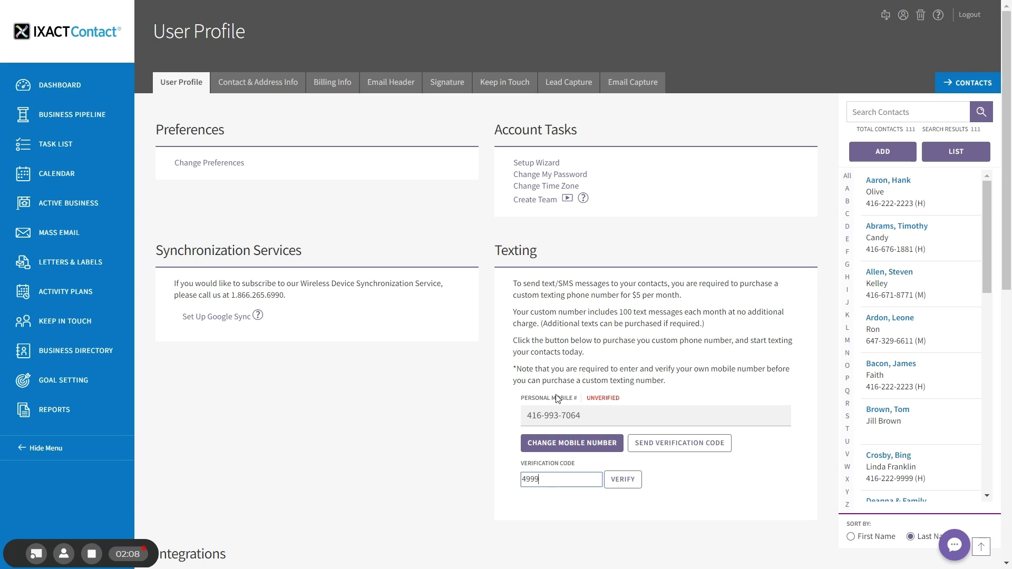
pyautogui.click(621, 480)
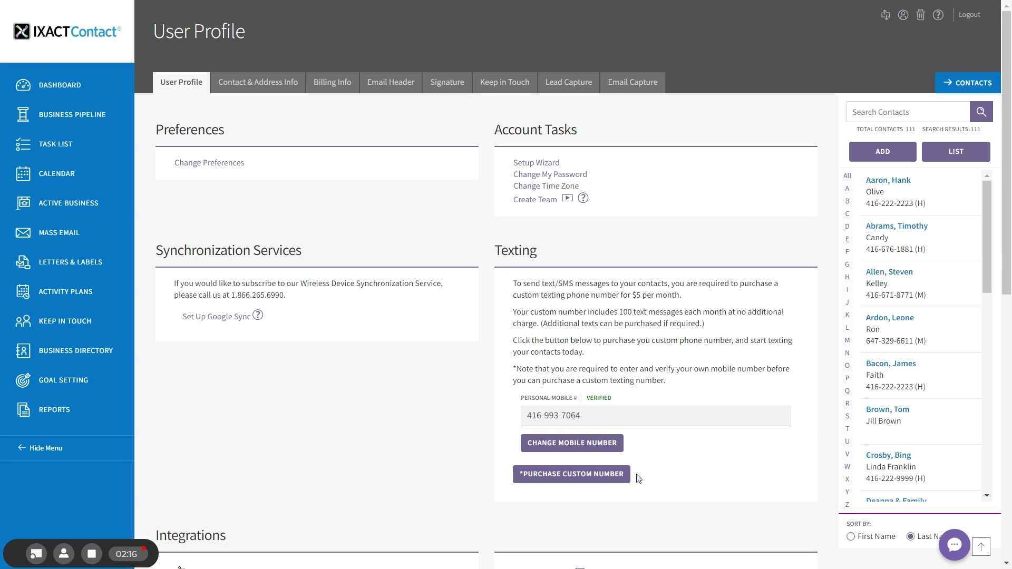
# Search for available custom texting numbers in area code 416, then in 647.
pyautogui.click(557, 474)
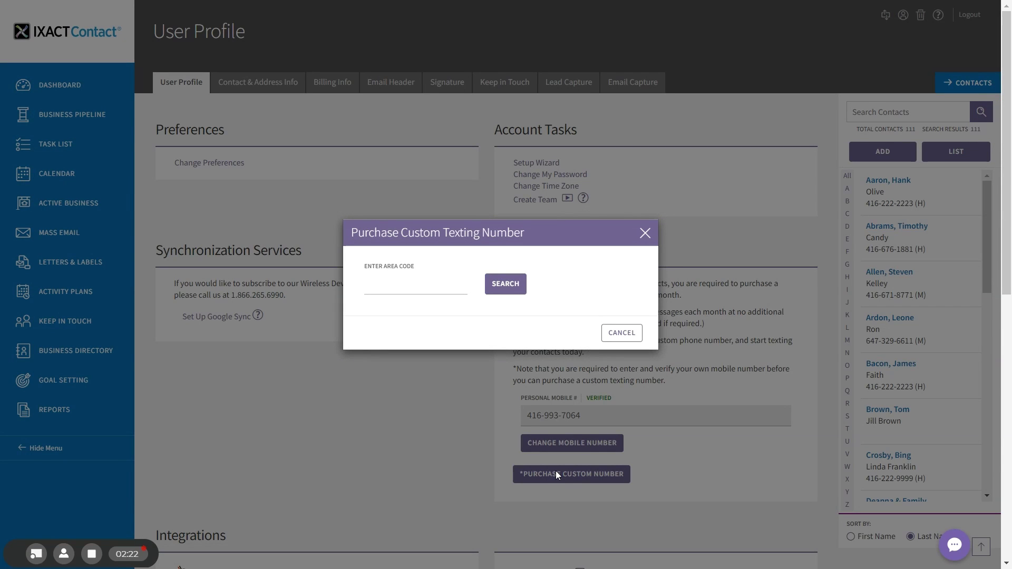
pyautogui.click(396, 289)
pyautogui.write('416')
pyautogui.click(502, 288)
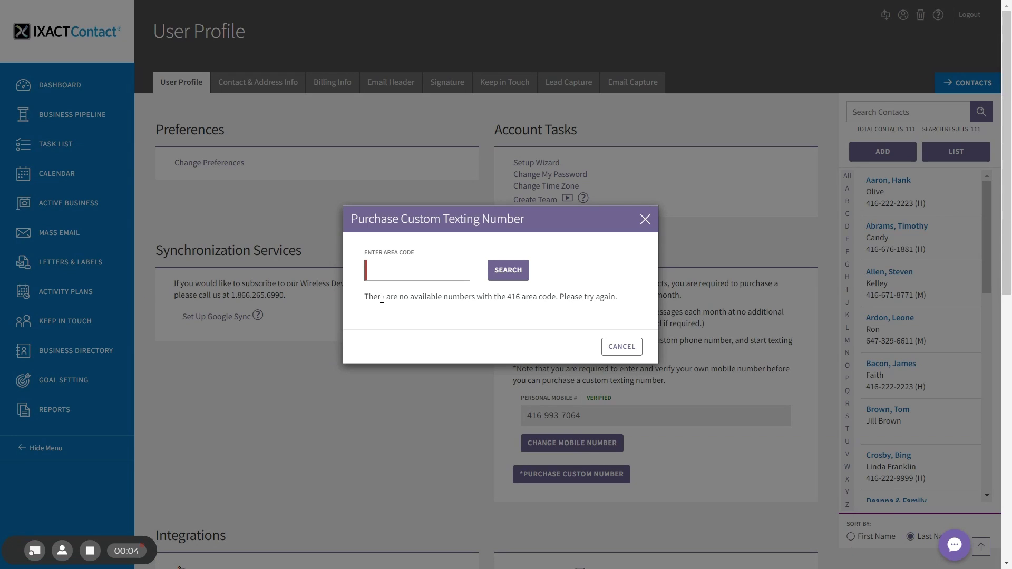
pyautogui.click(421, 270)
pyautogui.write('647')
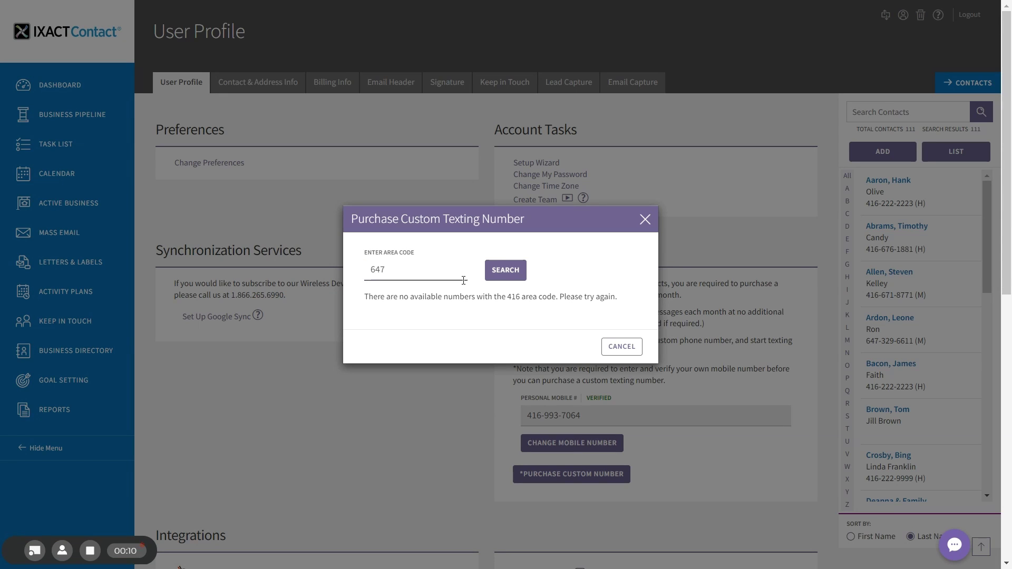
pyautogui.click(501, 271)
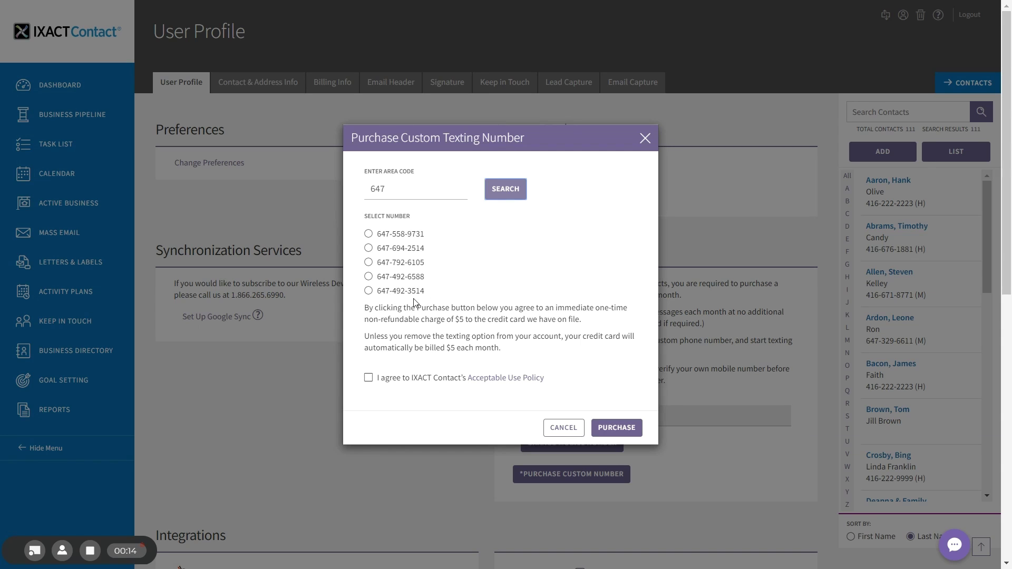
# Buy the fourth listed 647 number after accepting the Acceptable Use Policy.
pyautogui.click(368, 276)
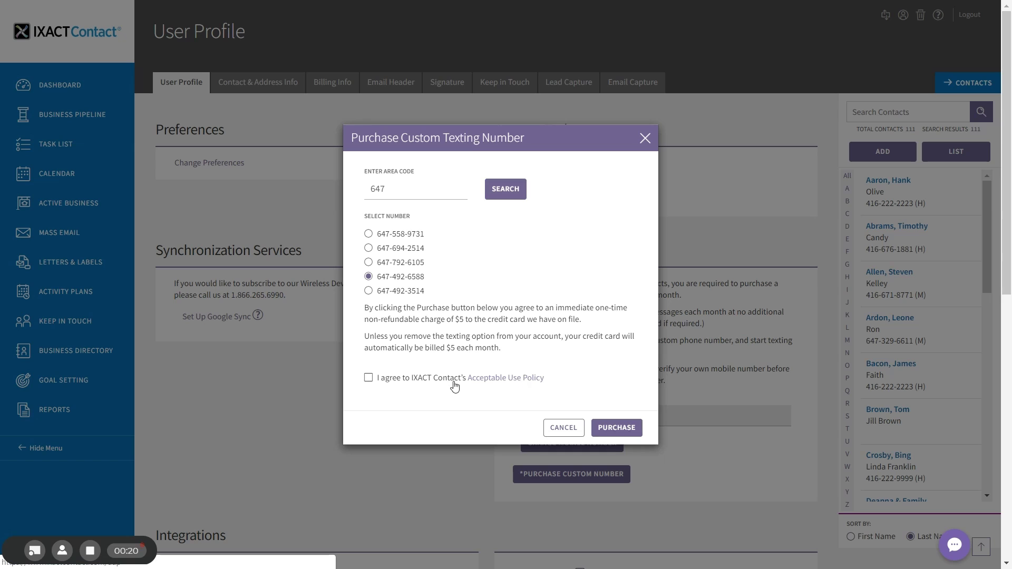
pyautogui.click(368, 378)
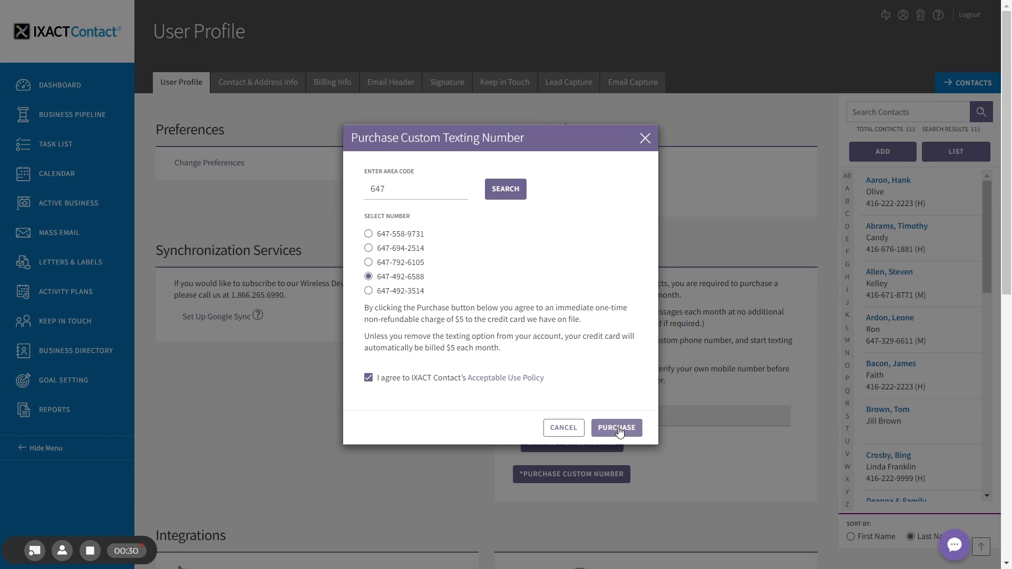
pyautogui.click(618, 431)
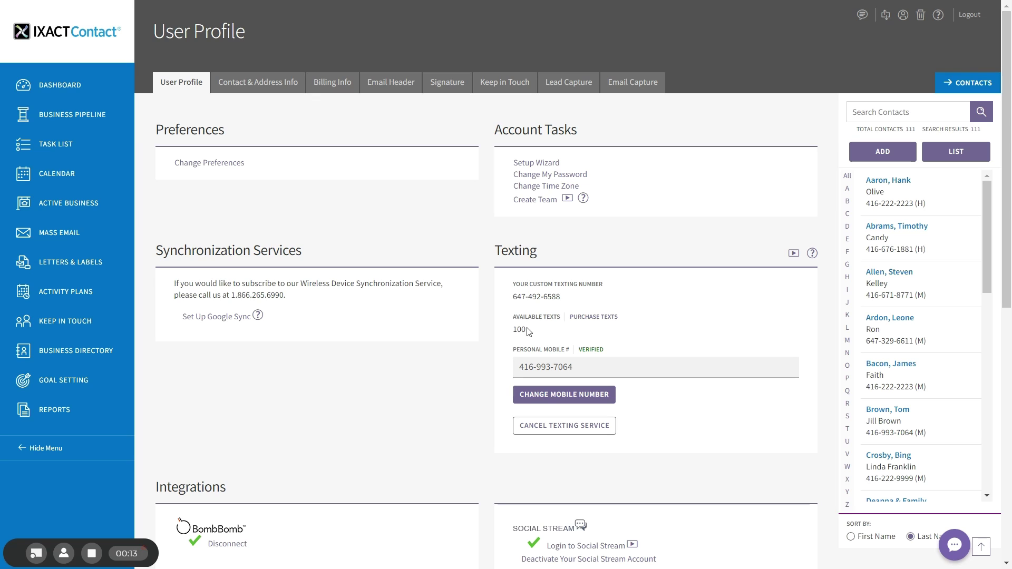
# Open the past client's profile and start a text to their mobile number.
pyautogui.click(884, 412)
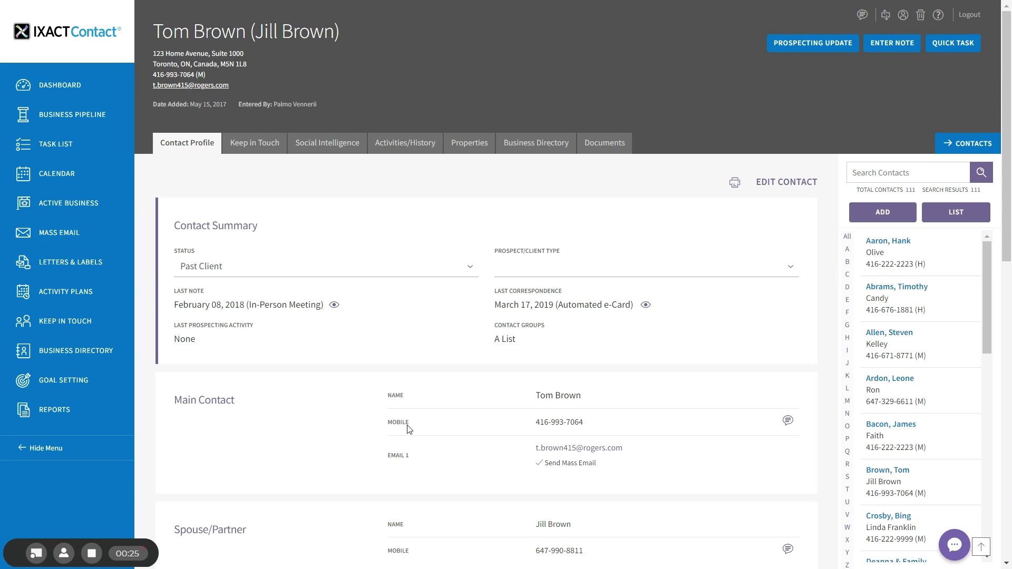
pyautogui.click(789, 422)
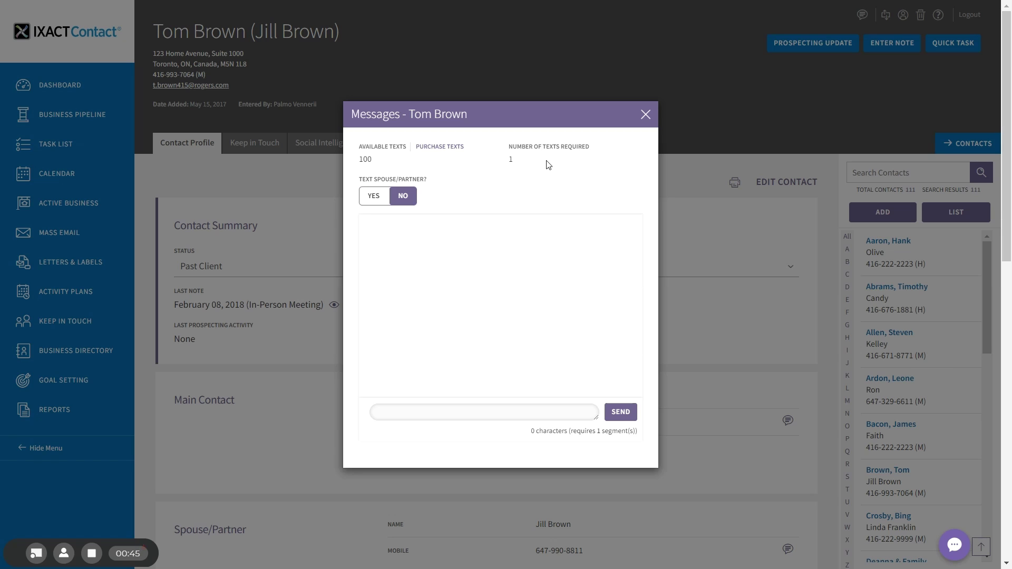
pyautogui.click(448, 149)
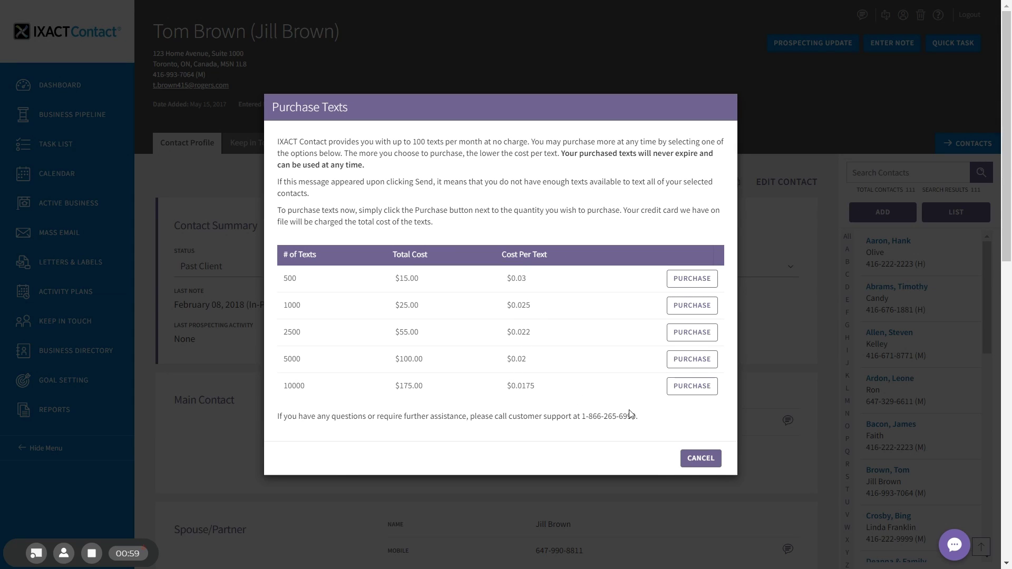
pyautogui.click(705, 459)
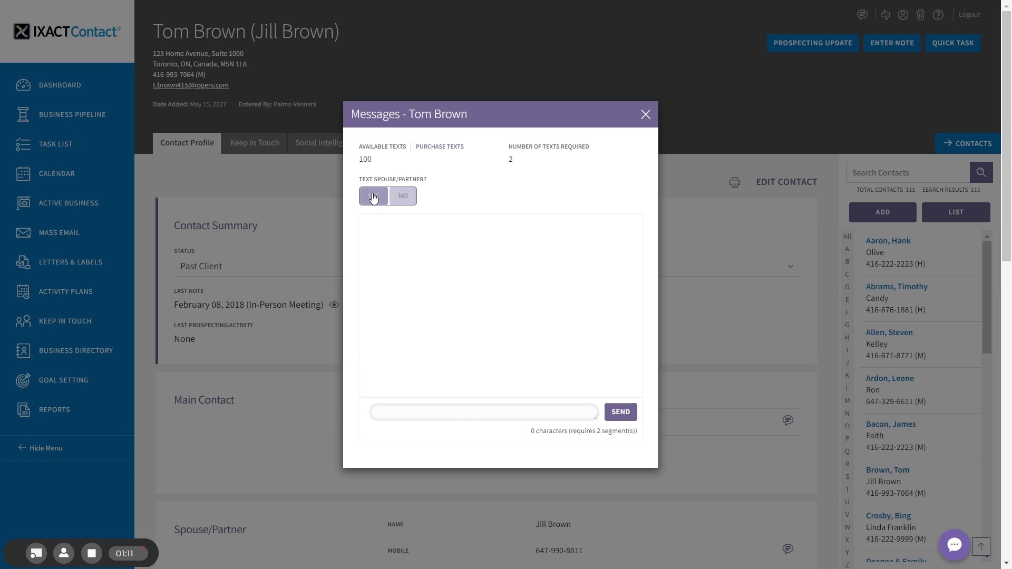
# Text 'I have a great house to show you!' to the main contact only, without the spouse/partner.
pyautogui.click(373, 197)
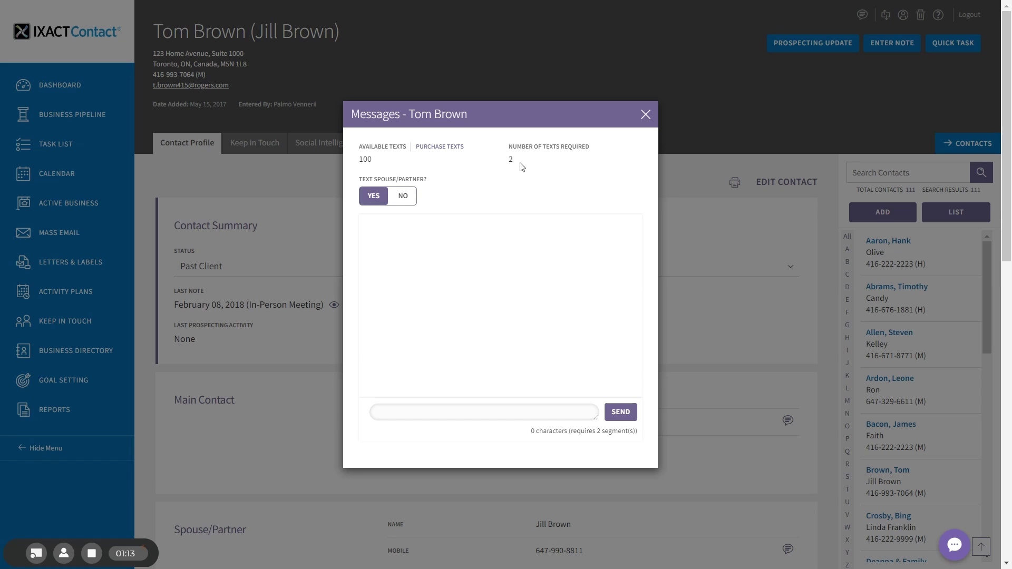
pyautogui.click(404, 197)
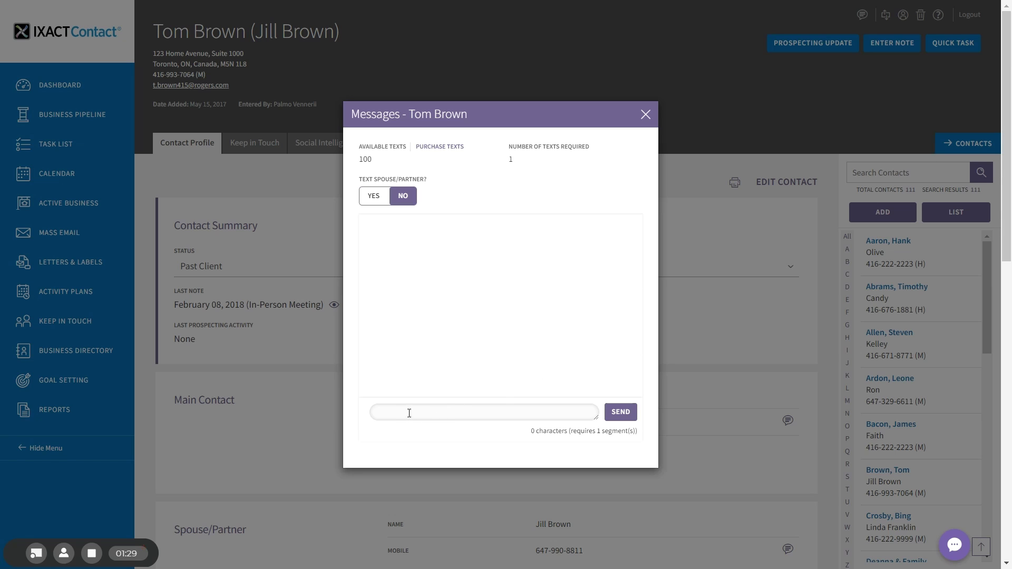
pyautogui.write('I have a greayt')
pyautogui.press('BackSpace')
pyautogui.press('BackSpace')
pyautogui.press('BackSpace')
pyautogui.write('t house to show you!')
pyautogui.click(621, 412)
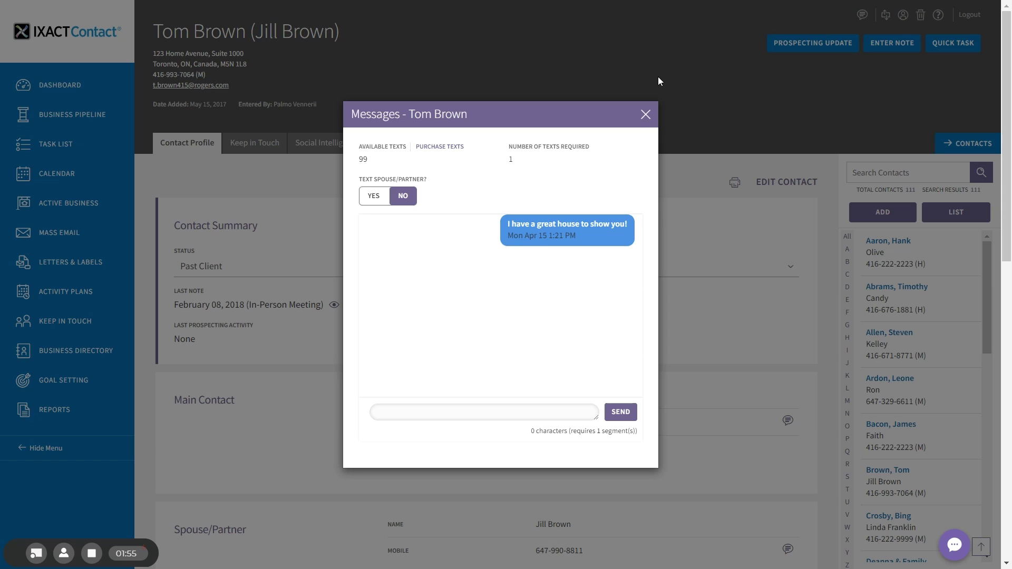
# Close the Messages window and view the contact's Activities/History tab.
pyautogui.click(646, 116)
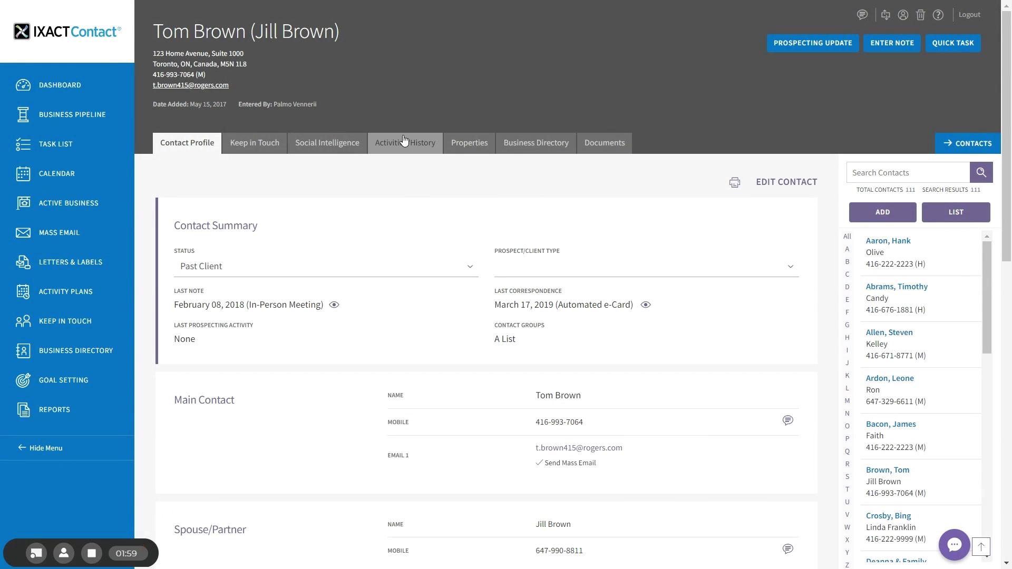
pyautogui.click(402, 143)
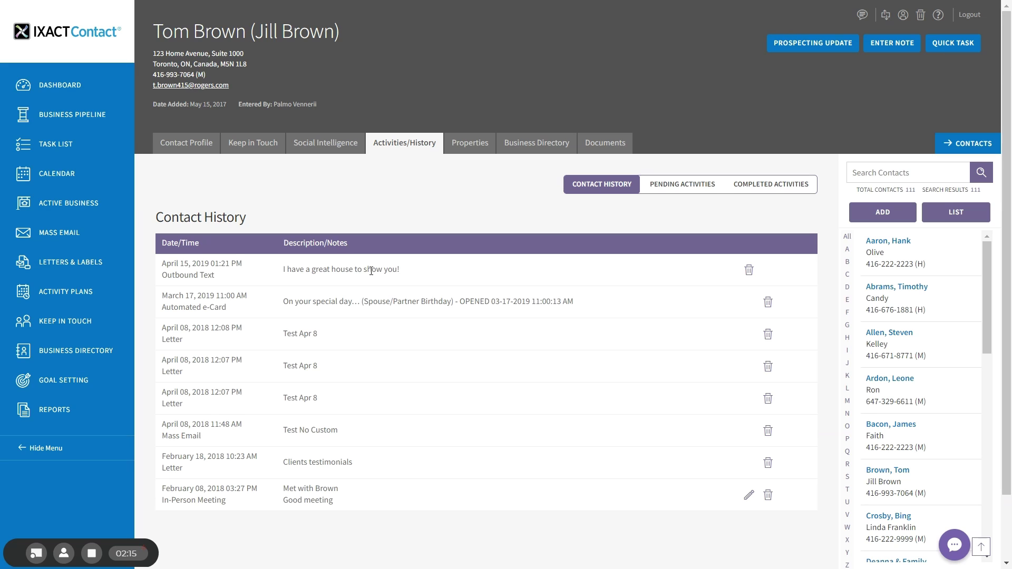
# Run an advanced contact search on the A List group and load the 13 results into the Contact List.
pyautogui.click(951, 214)
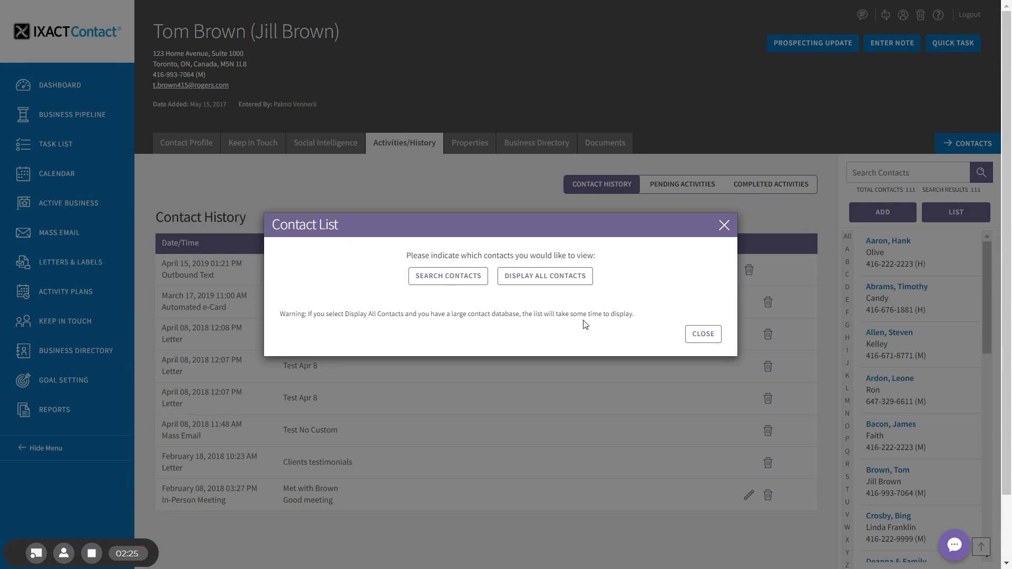
pyautogui.click(446, 277)
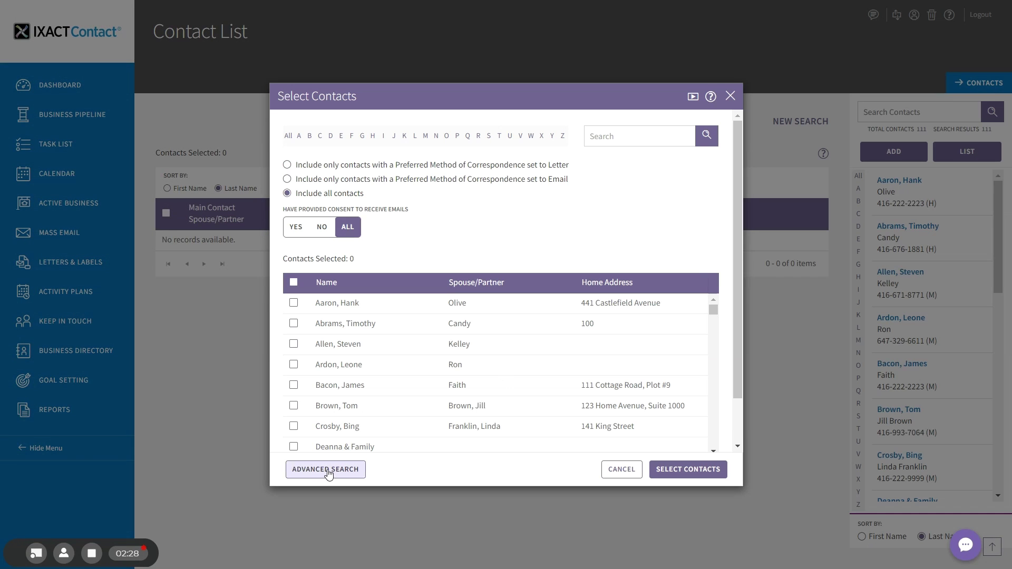
pyautogui.click(327, 471)
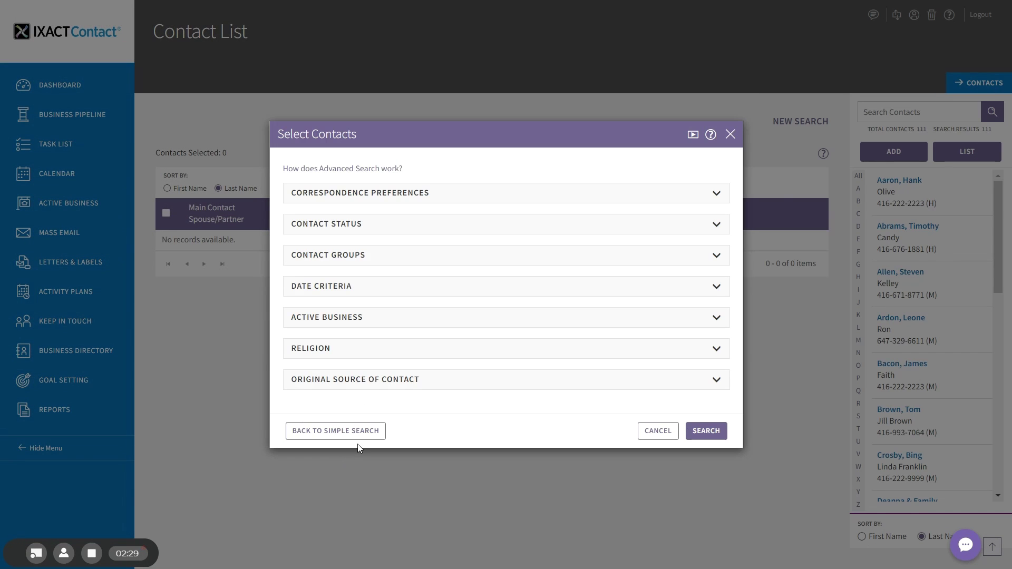
pyautogui.click(716, 255)
pyautogui.click(306, 271)
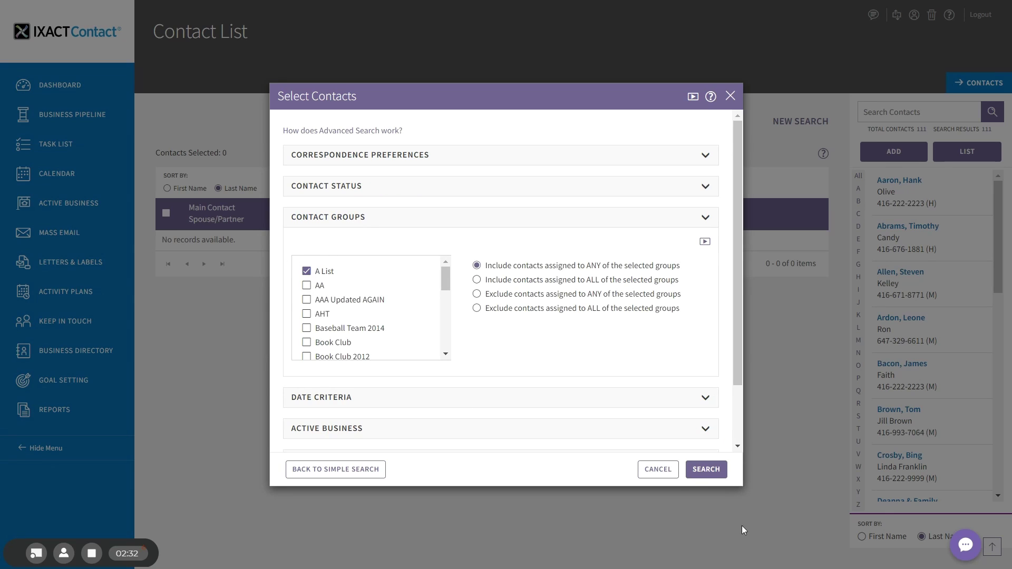
pyautogui.click(707, 470)
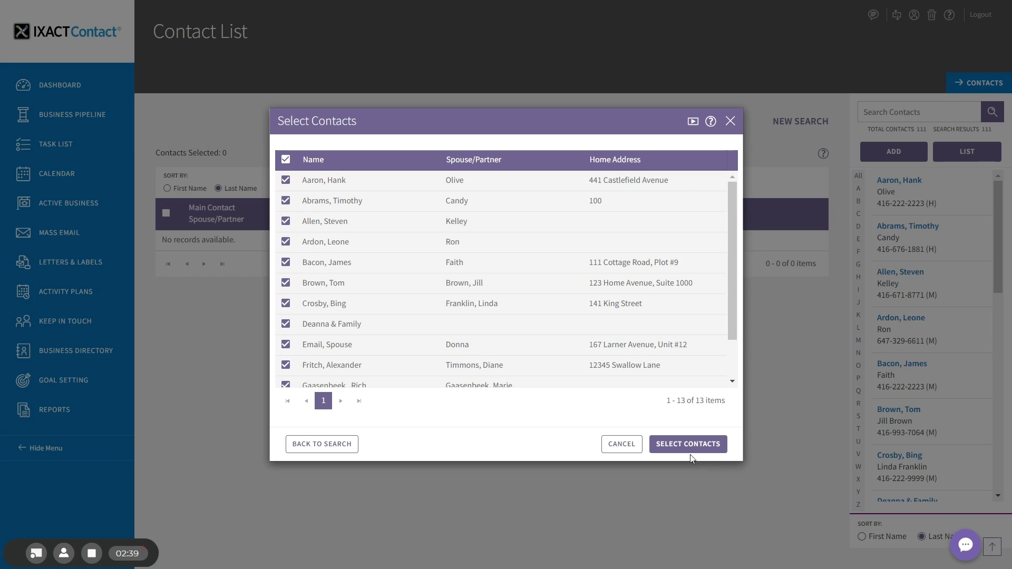
pyautogui.click(687, 444)
# Select all 13 A List contacts and start a mass text with Create Mass Text.
pyautogui.click(167, 214)
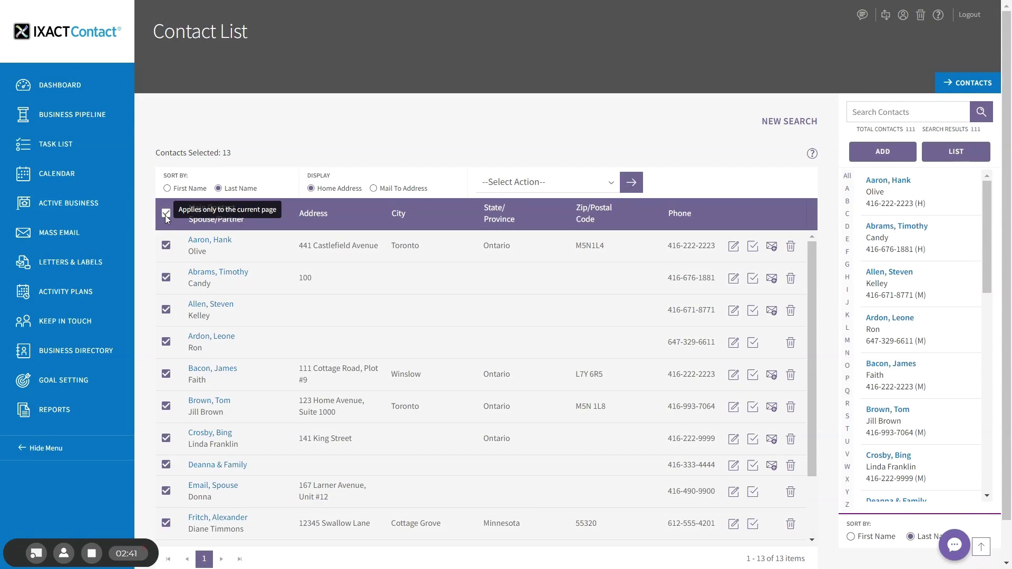
pyautogui.click(533, 185)
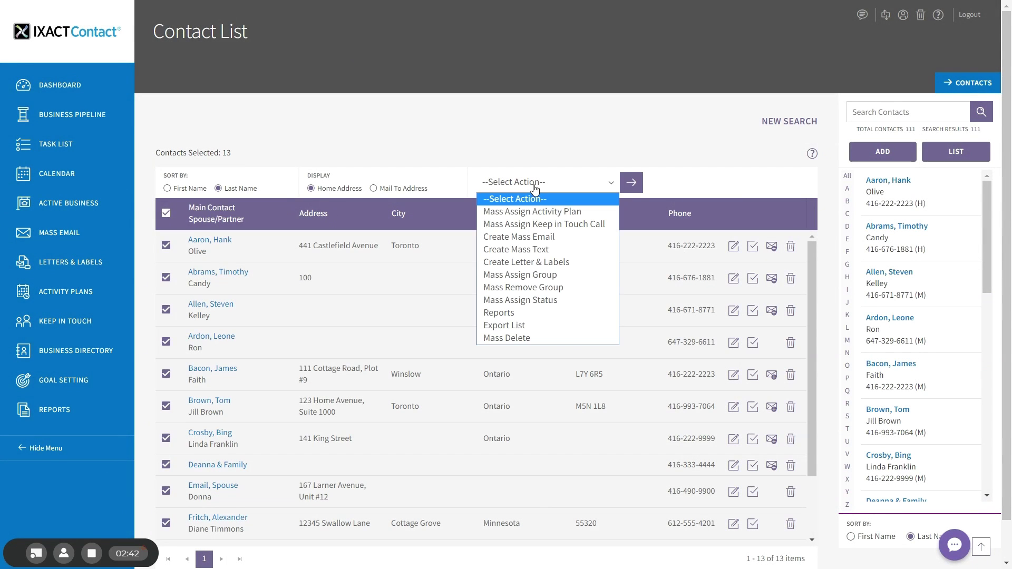
pyautogui.click(547, 251)
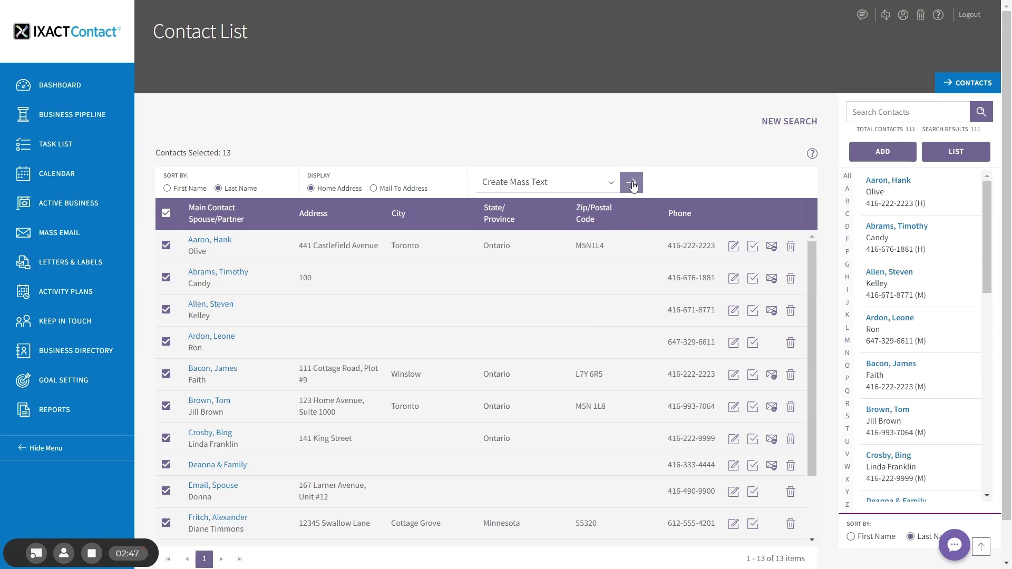
pyautogui.click(634, 183)
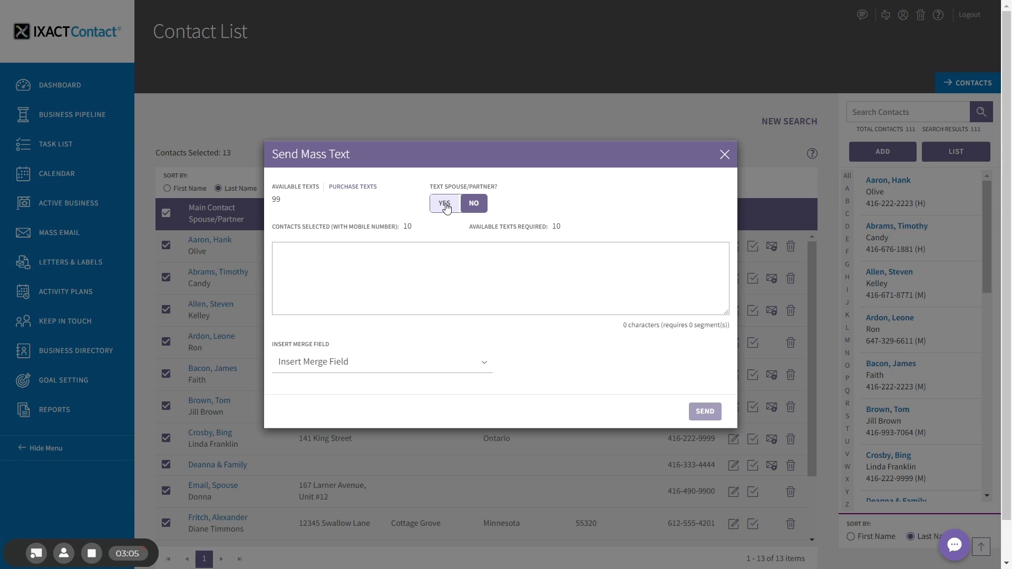
pyautogui.click(446, 206)
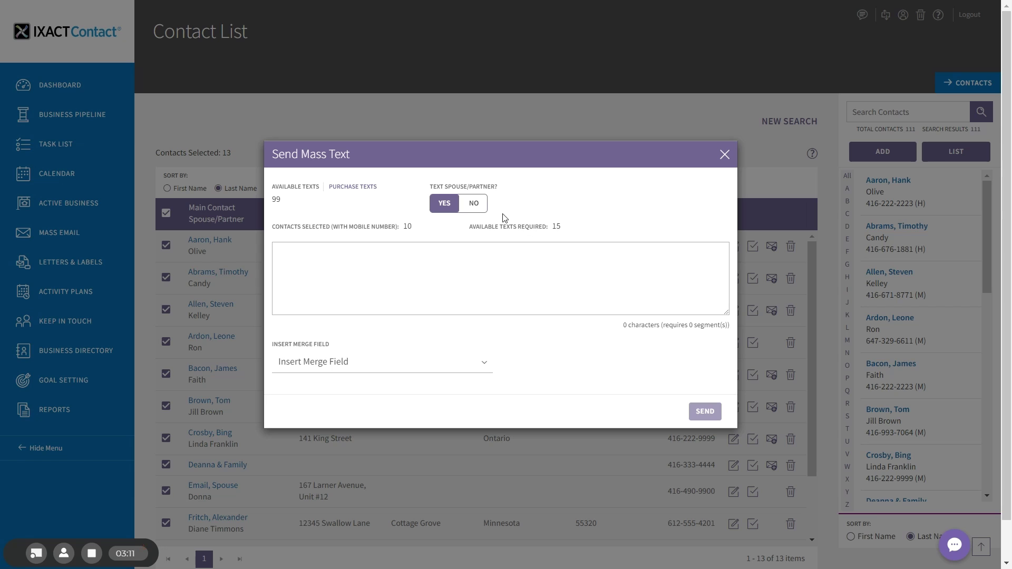
pyautogui.click(475, 205)
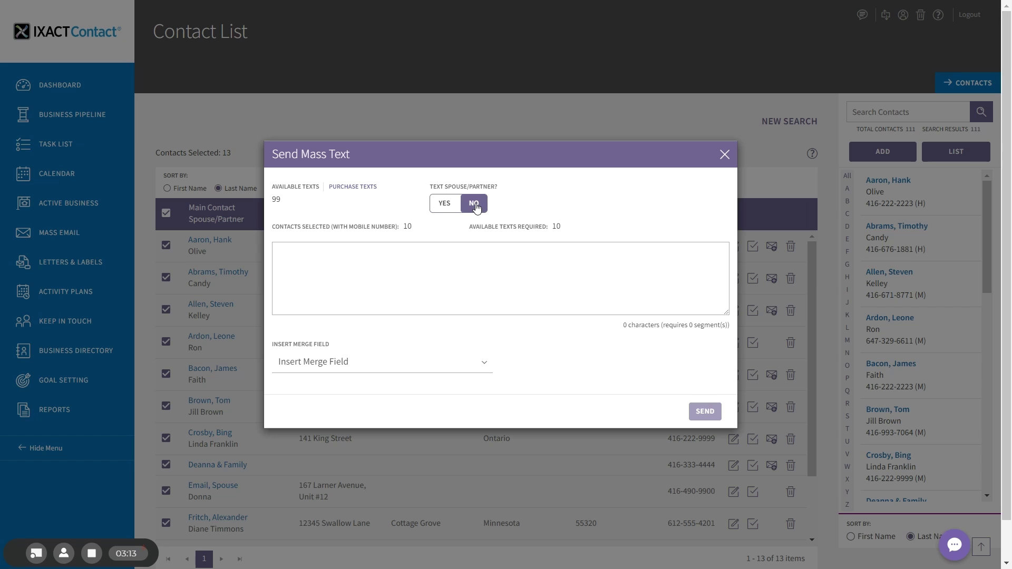
pyautogui.click(352, 187)
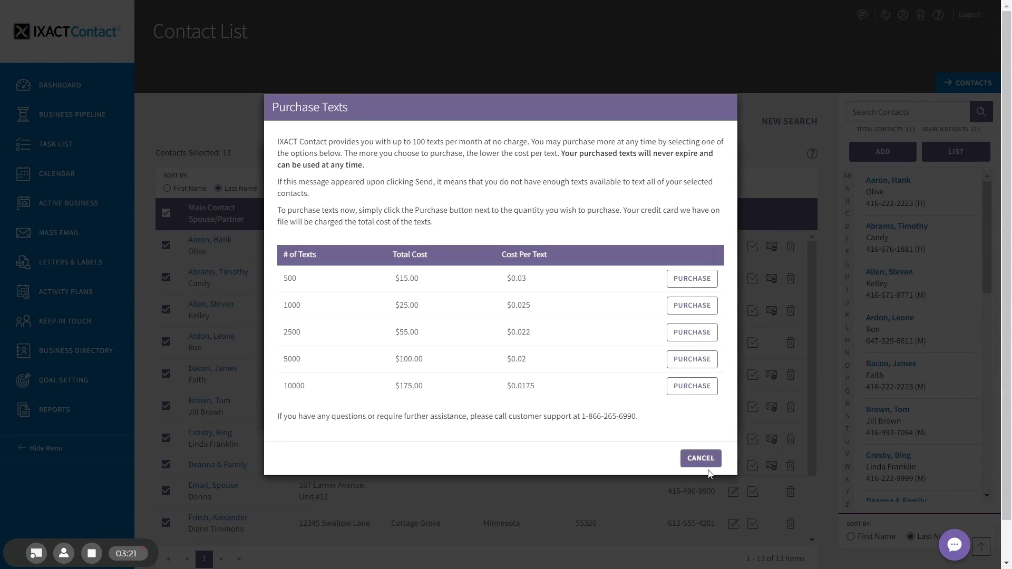
pyautogui.click(704, 459)
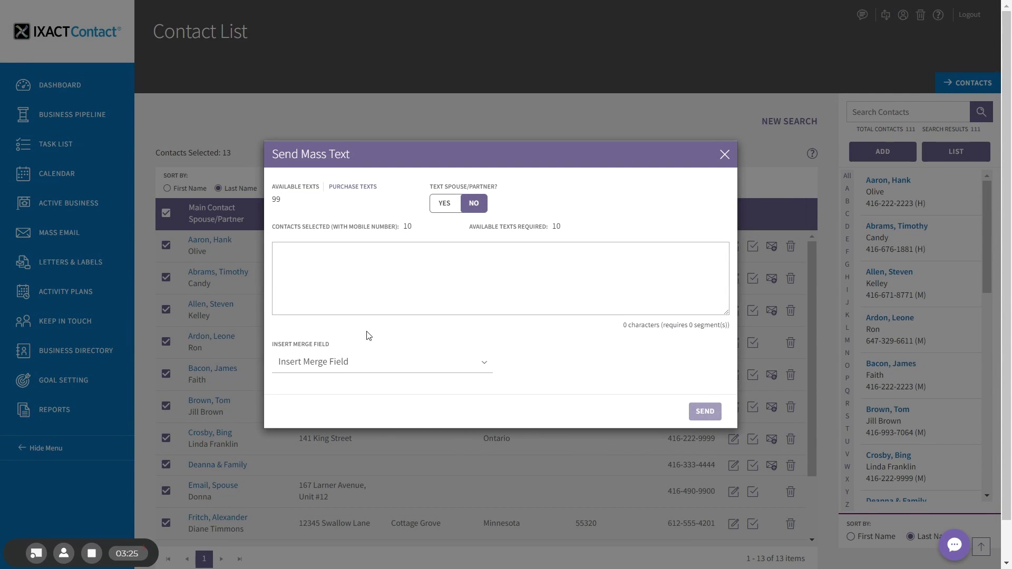
pyautogui.click(352, 265)
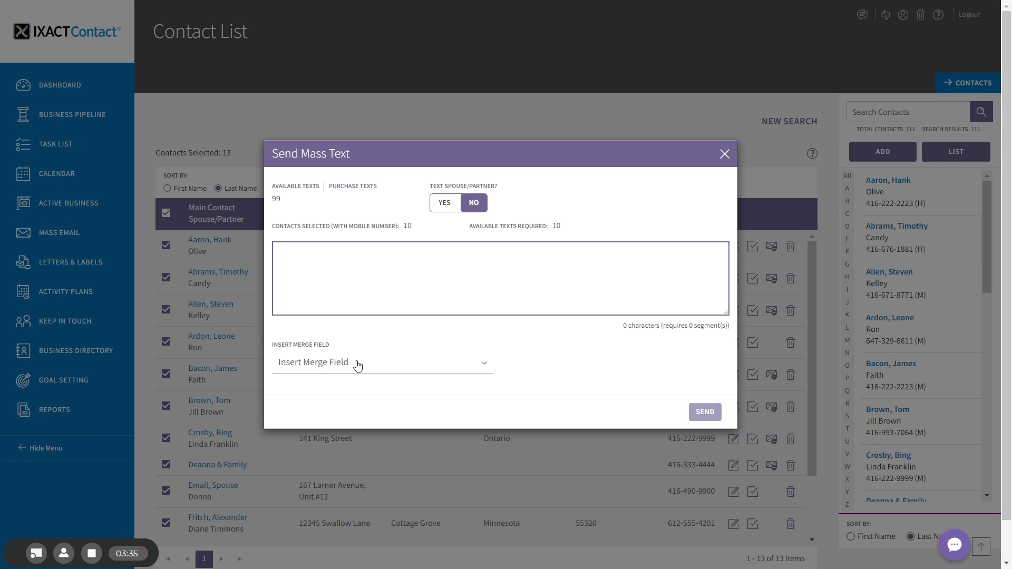
pyautogui.click(357, 364)
# Compose the mass text as the salutation name merge field plus ', I havc an open house', then close the window.
pyautogui.click(354, 405)
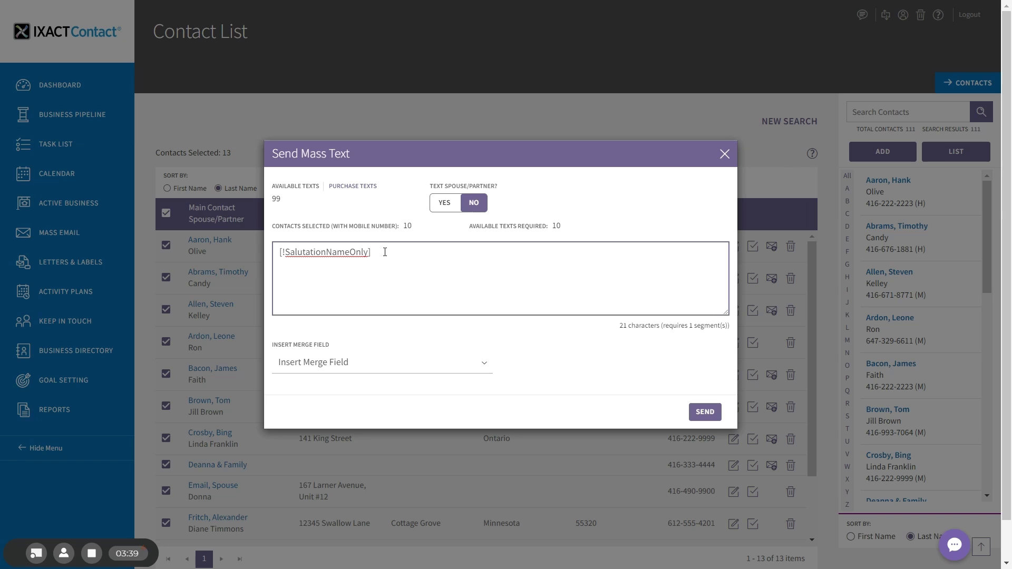
pyautogui.write(', I havc')
pyautogui.write(' an open house')
pyautogui.click(725, 154)
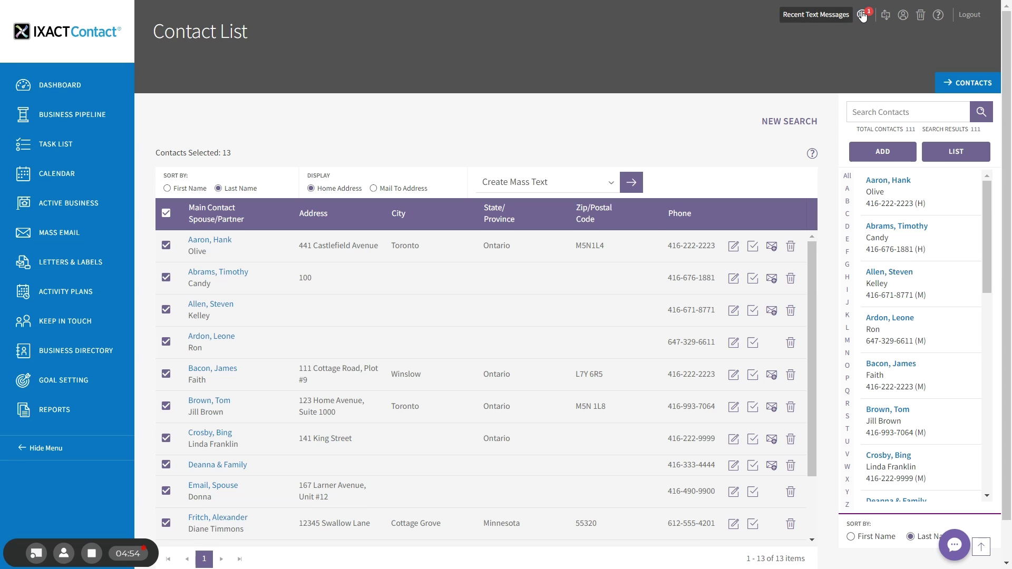
# Open the replying contact's conversation from Recent Text Messages.
pyautogui.click(862, 16)
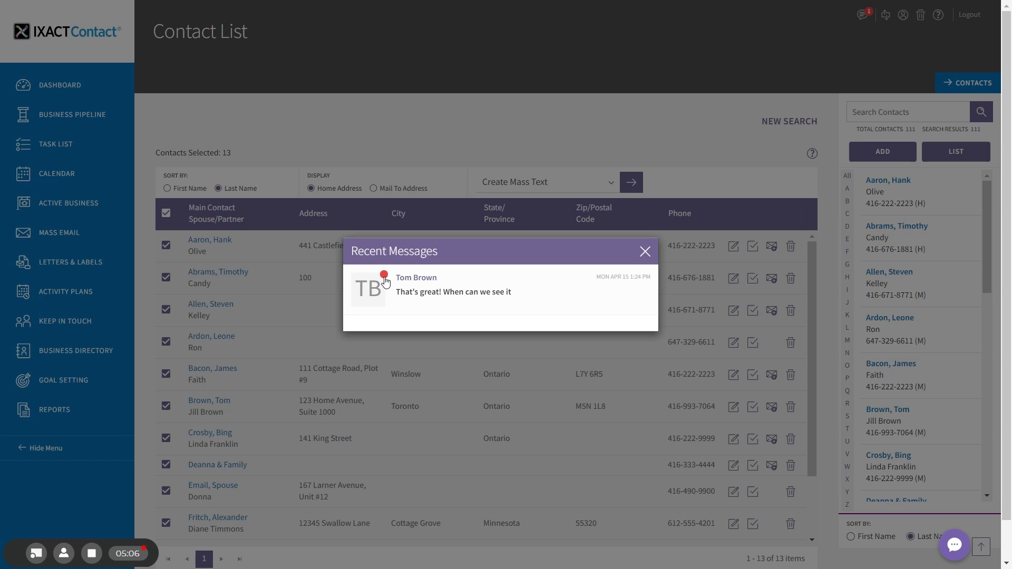
pyautogui.click(428, 283)
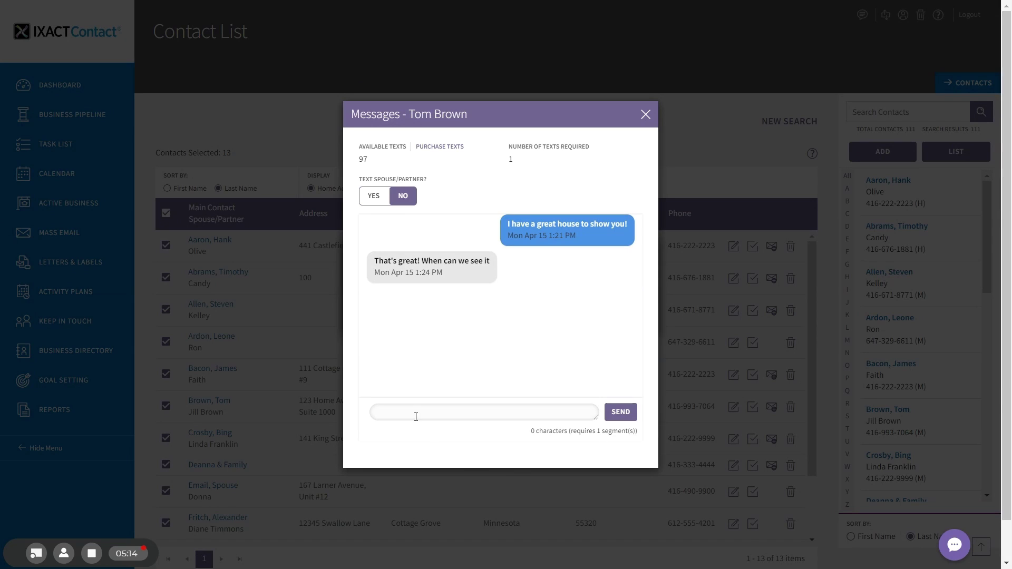
# Send the reply 'When are you available' to the contact.
pyautogui.write('When are you available')
pyautogui.click(624, 416)
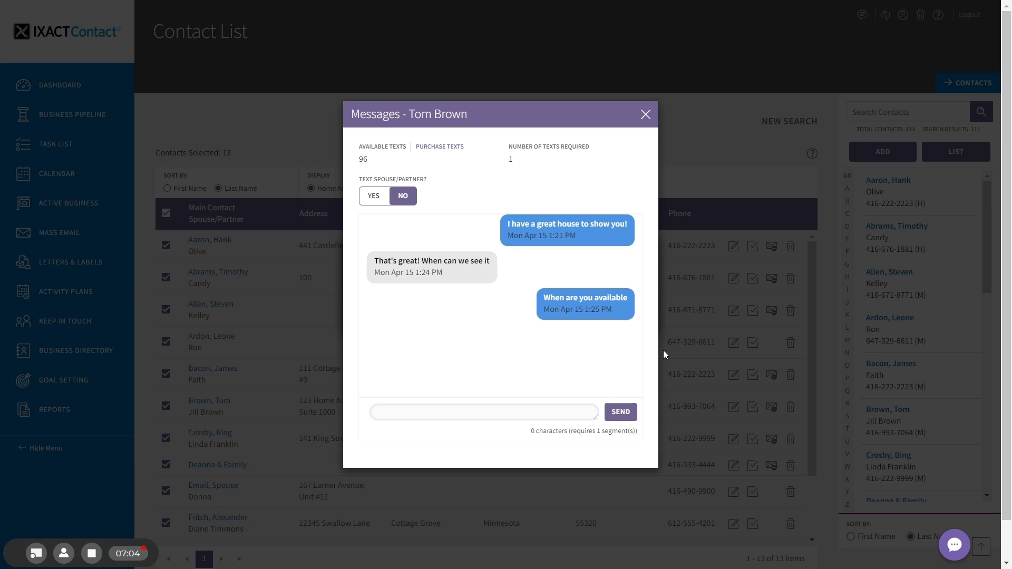
# Close the conversation and Recent Messages windows and go to the User Profile page.
pyautogui.click(645, 114)
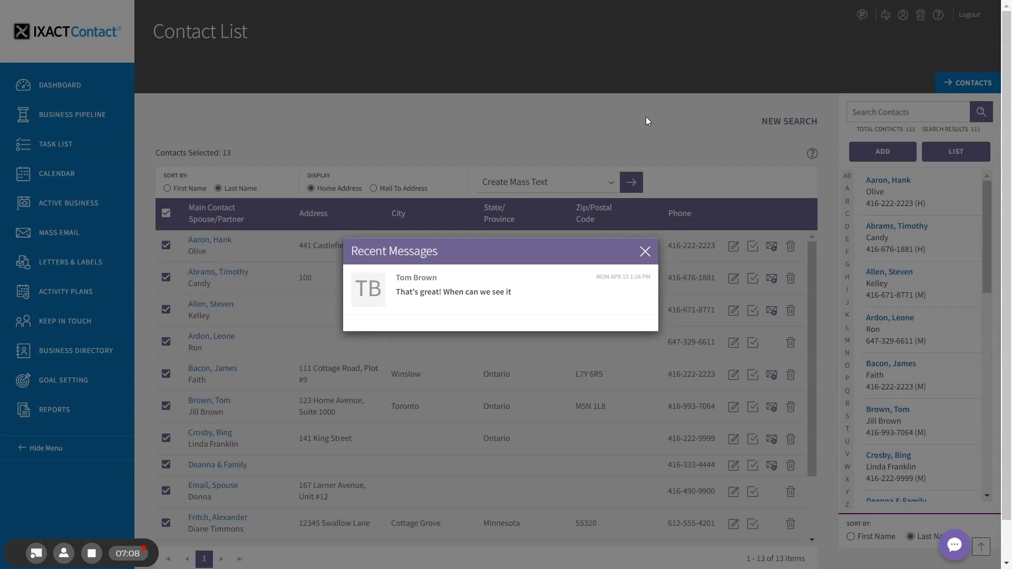
pyautogui.click(644, 252)
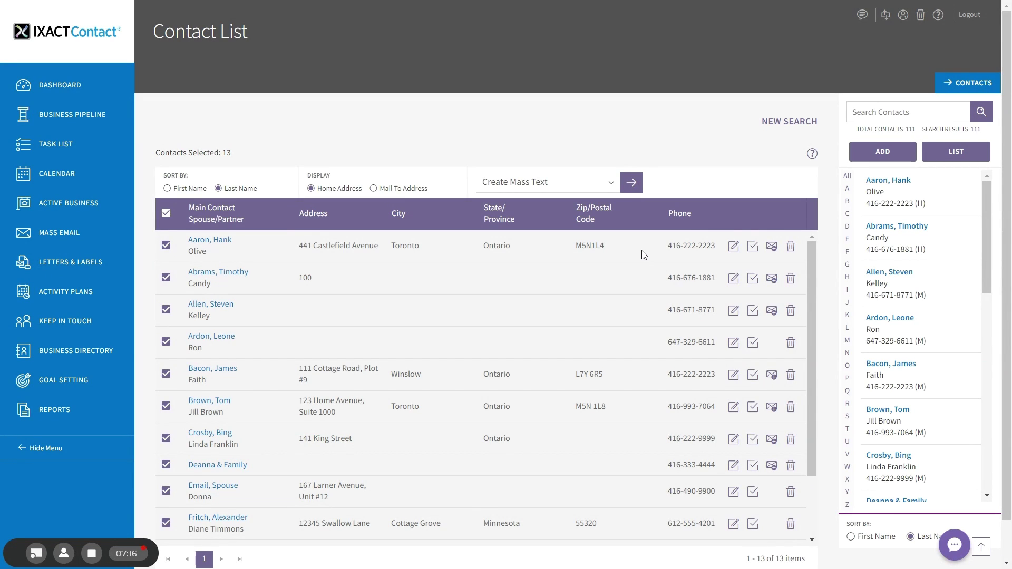
pyautogui.click(903, 15)
pyautogui.click(572, 97)
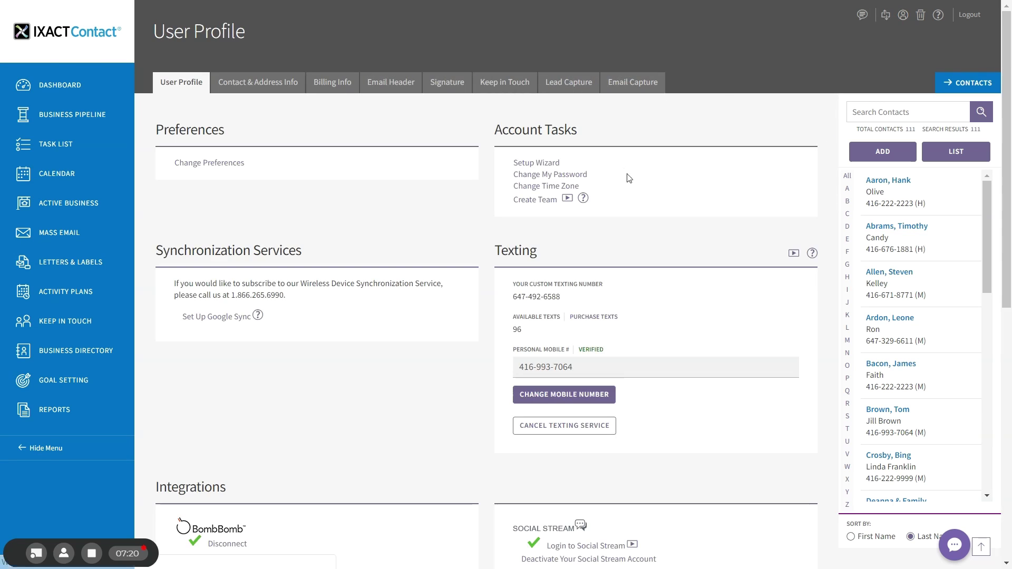
# On the Lead Capture tab, turn on the Lead Auto-Responder's immediate text reply with the default thank-you message.
pyautogui.click(566, 84)
pyautogui.scroll(-1, 1009, 129)
pyautogui.scroll(-11, 1009, 129)
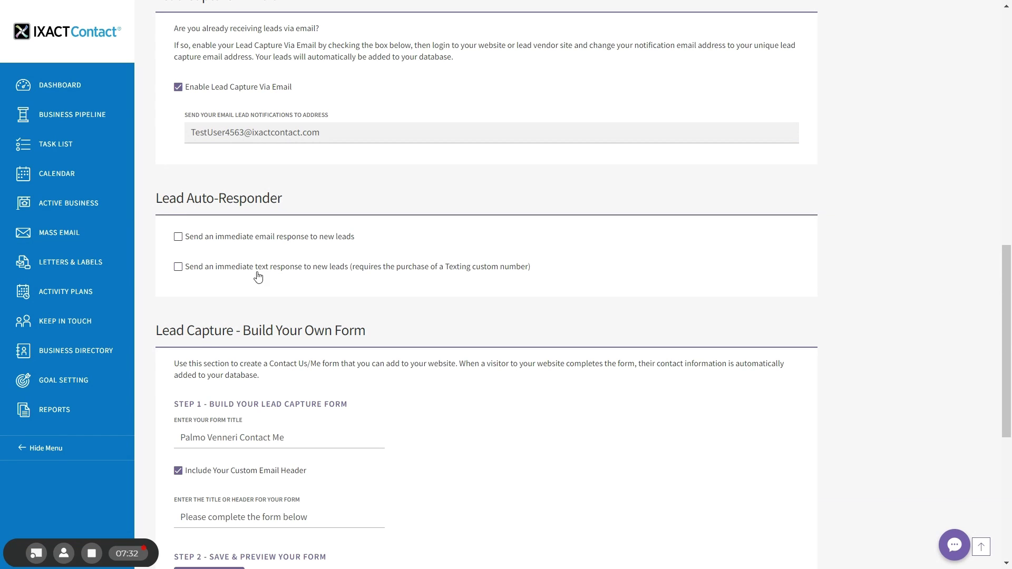
pyautogui.click(179, 267)
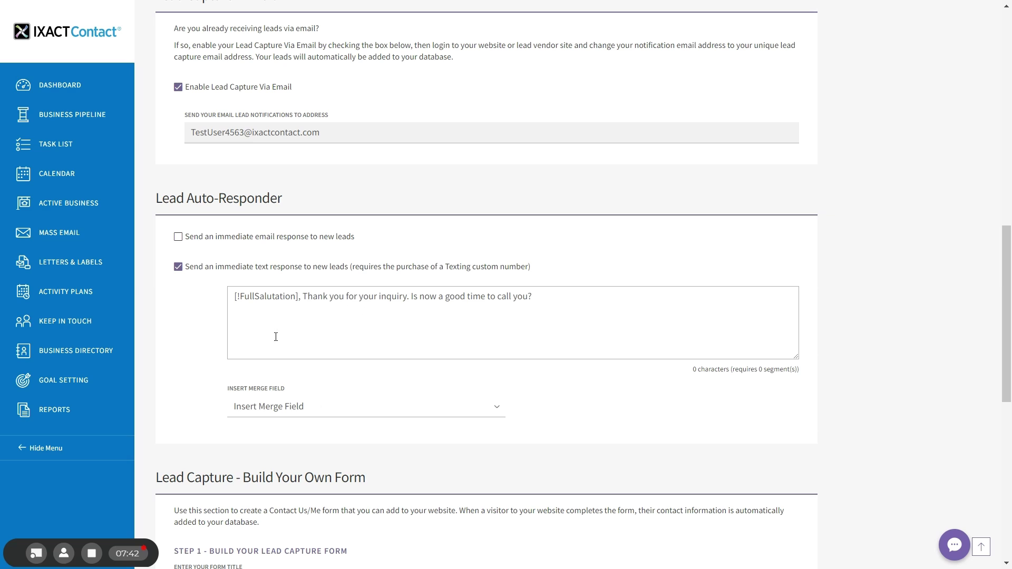
pyautogui.click(318, 409)
pyautogui.click(317, 409)
pyautogui.click(982, 547)
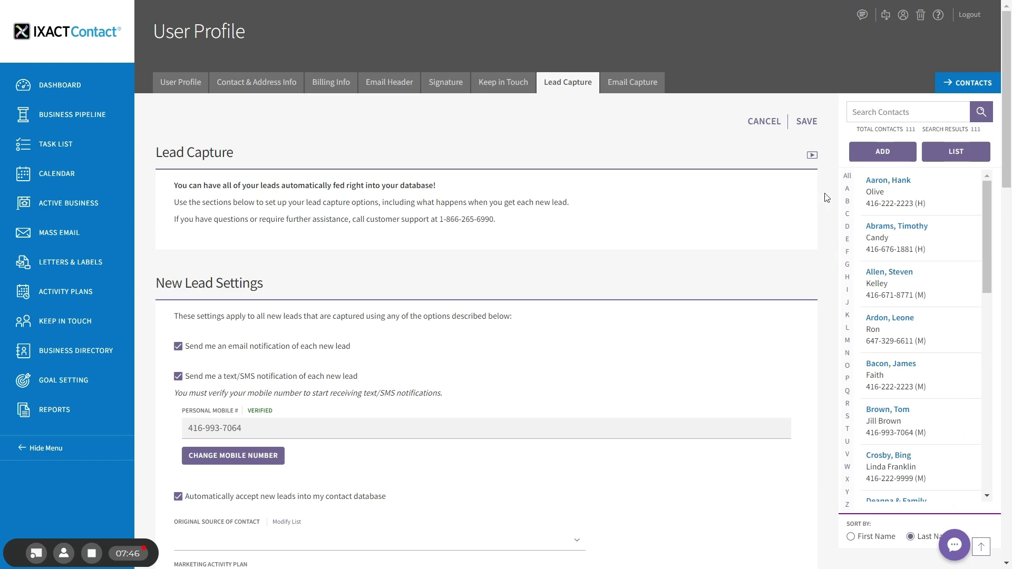
# Save the Lead Capture settings and acknowledge the saved-changes confirmation.
pyautogui.click(805, 123)
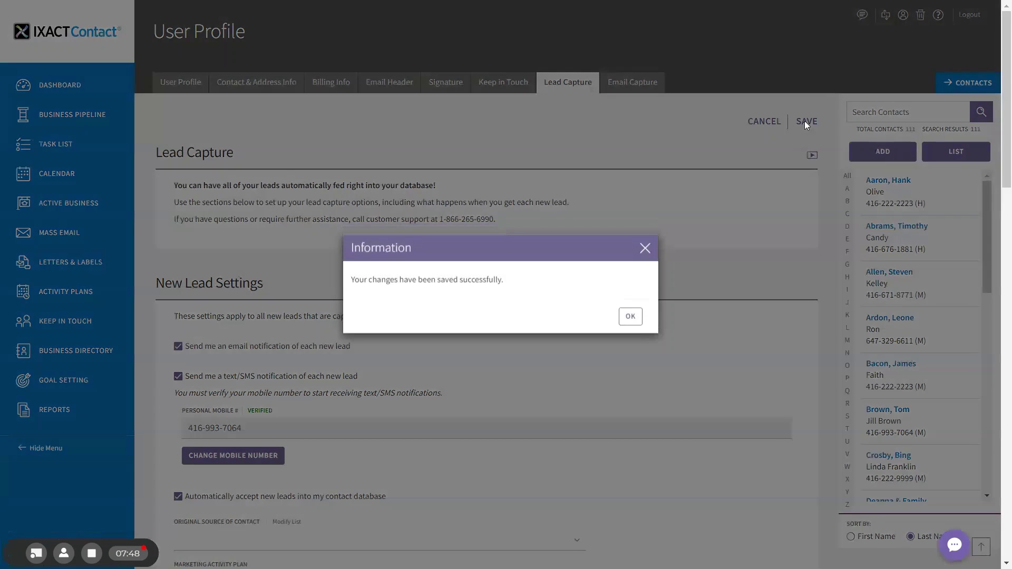
pyautogui.click(631, 320)
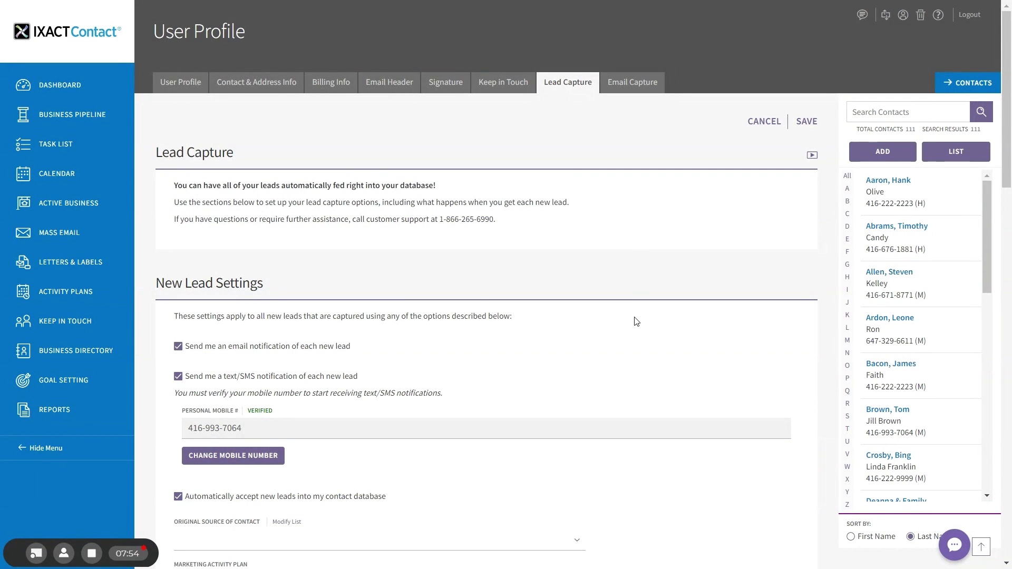